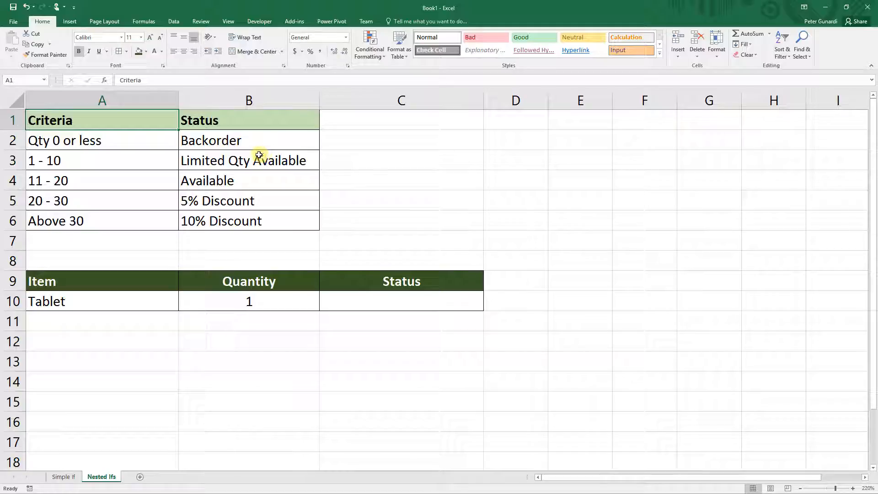
pyautogui.click(399, 144)
pyautogui.click(261, 81)
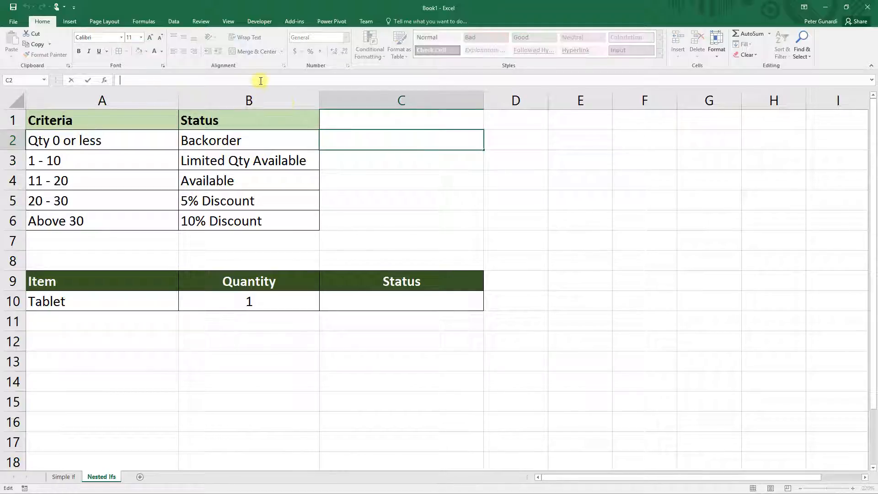
pyautogui.write('=IF')
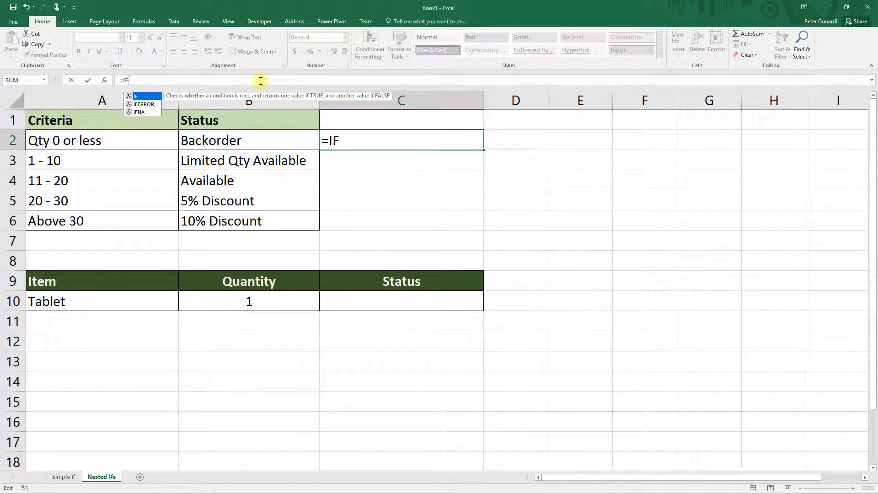
pyautogui.write('(')
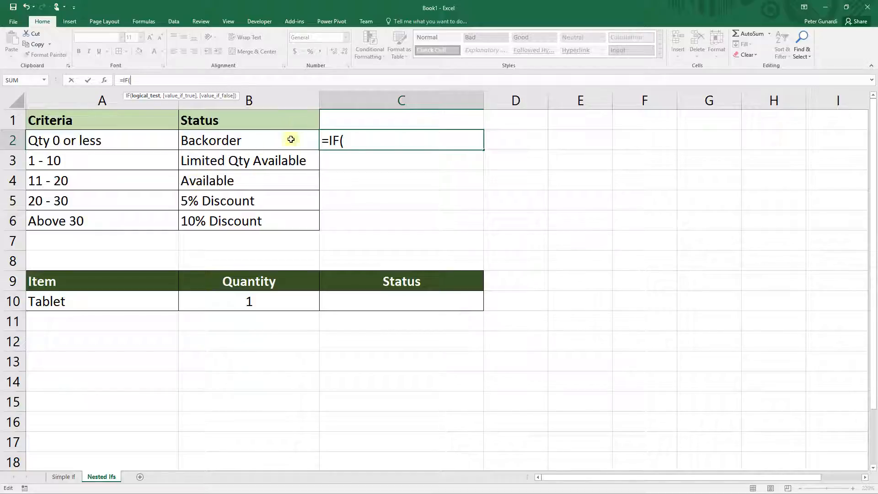
pyautogui.click(401, 174)
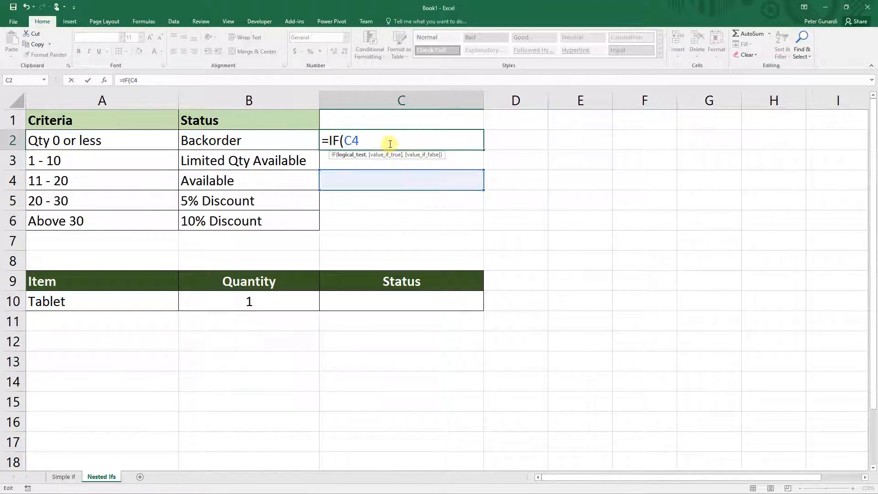
pyautogui.press('Escape')
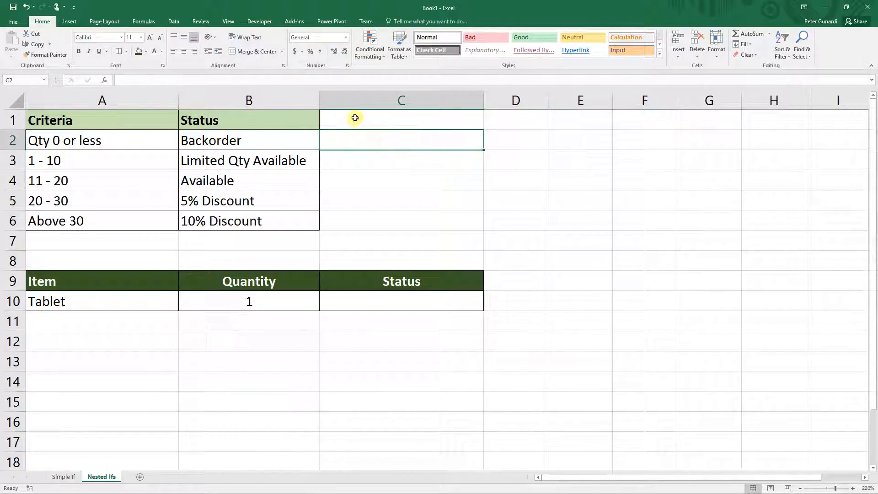
# Step: In the Status cell for Tablet, start a formula =IF(B10 <= 0 , "Backorder", with the formula bar expanded
pyautogui.moveTo(349, 87); pyautogui.dragTo(343, 149)
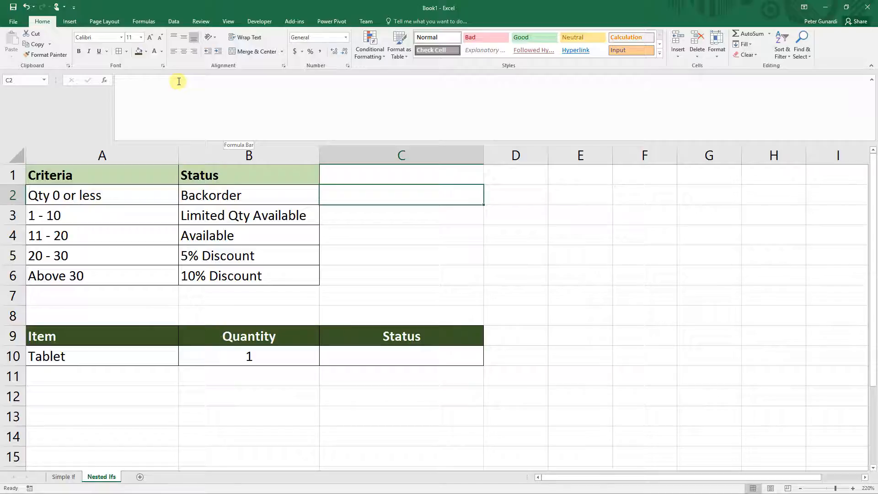
pyautogui.press('Down')
pyautogui.press('Down')
pyautogui.press('Down')
pyautogui.press('Down')
pyautogui.press('Down')
pyautogui.press('Down')
pyautogui.press('Down')
pyautogui.press('Down')
pyautogui.press('F2')
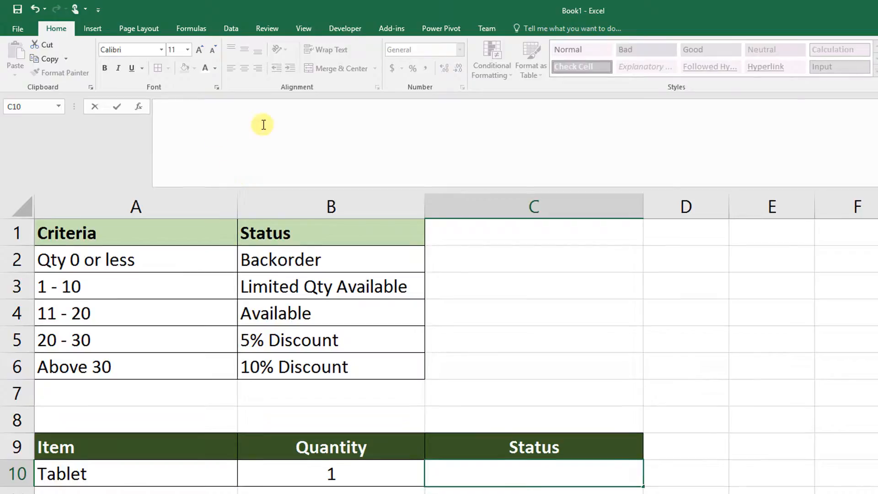
pyautogui.write('=IF(')
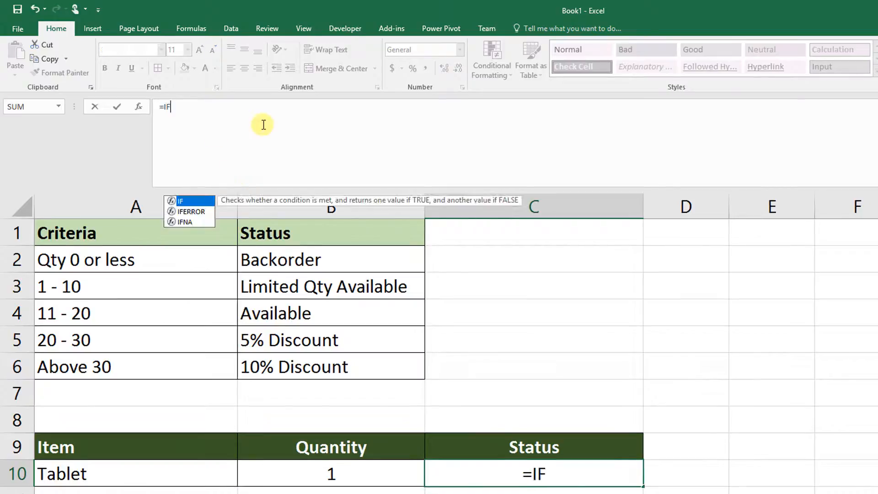
pyautogui.write('B')
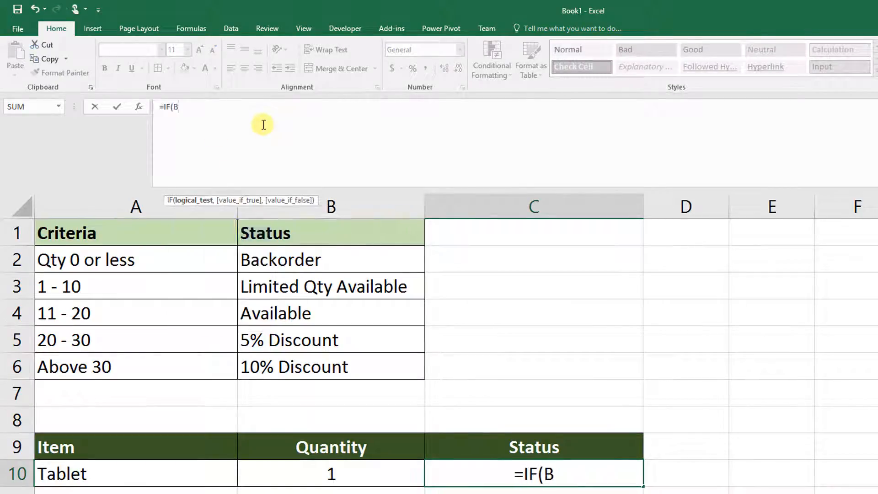
pyautogui.write('10 <')
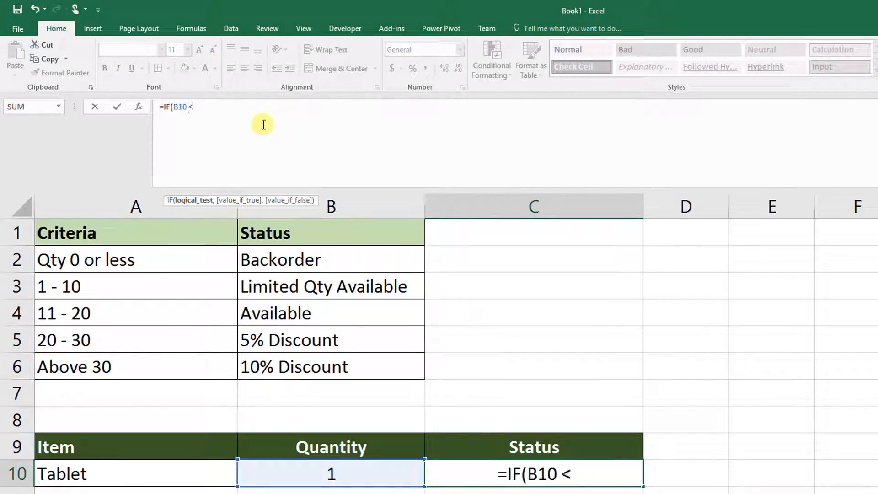
pyautogui.write('= 0')
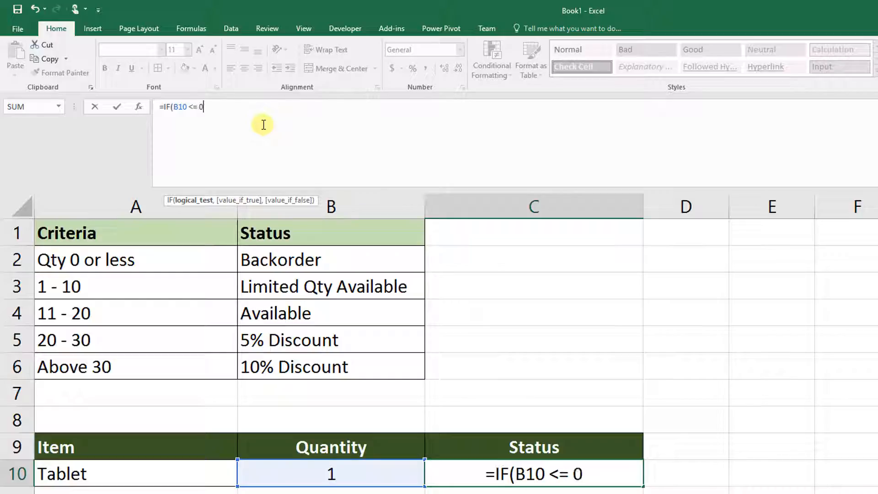
pyautogui.write(' ,')
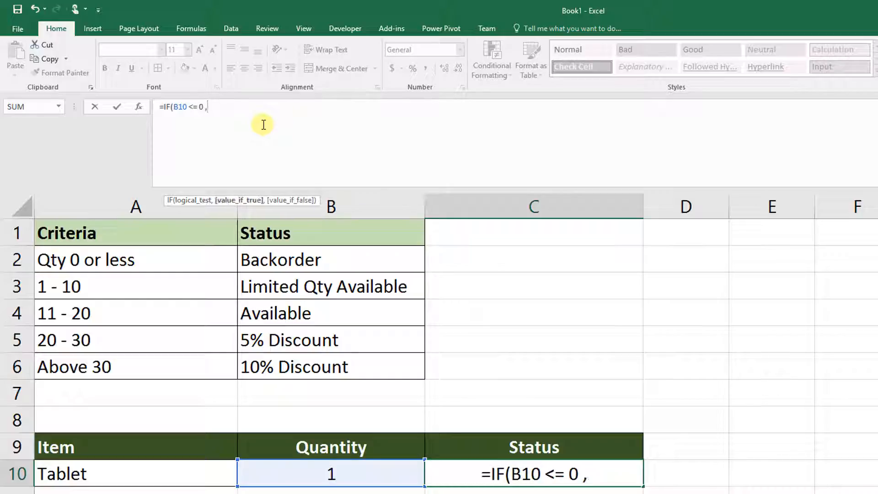
pyautogui.write(' "')
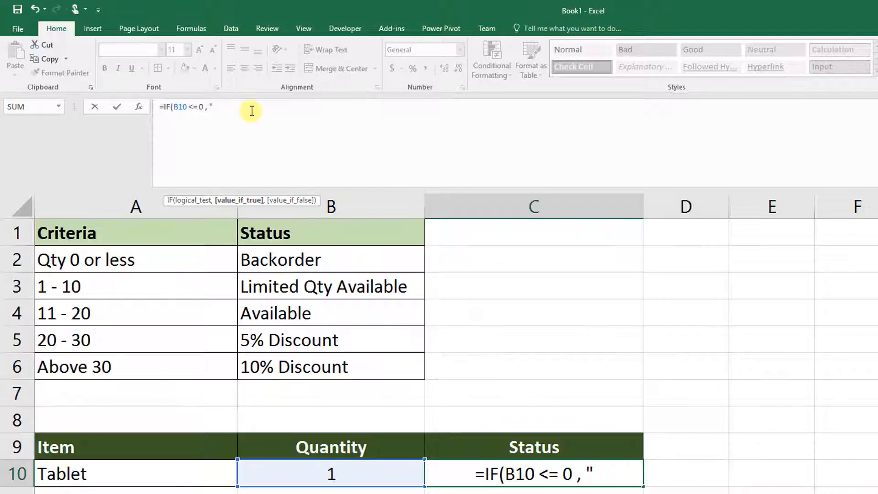
pyautogui.write('Back')
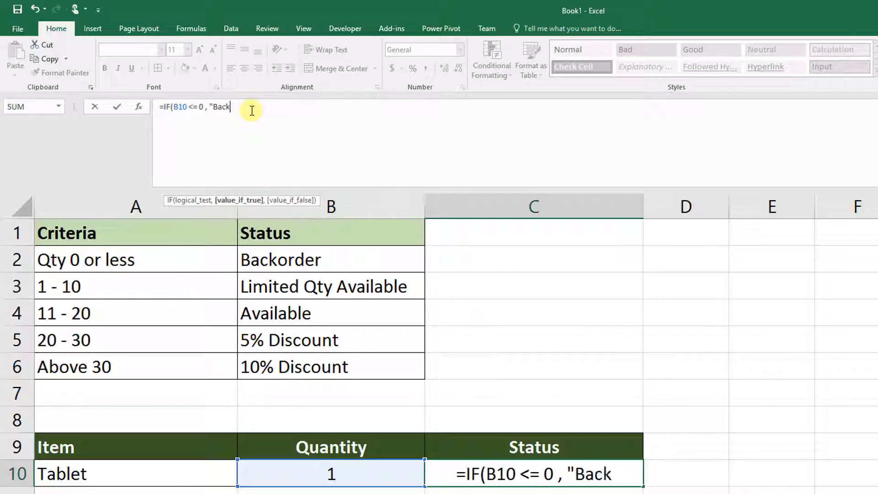
pyautogui.write('order"')
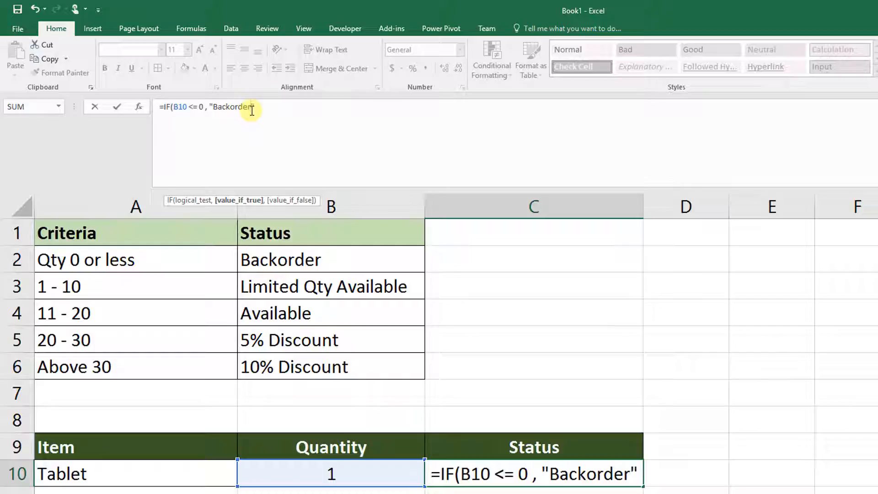
pyautogui.write(',')
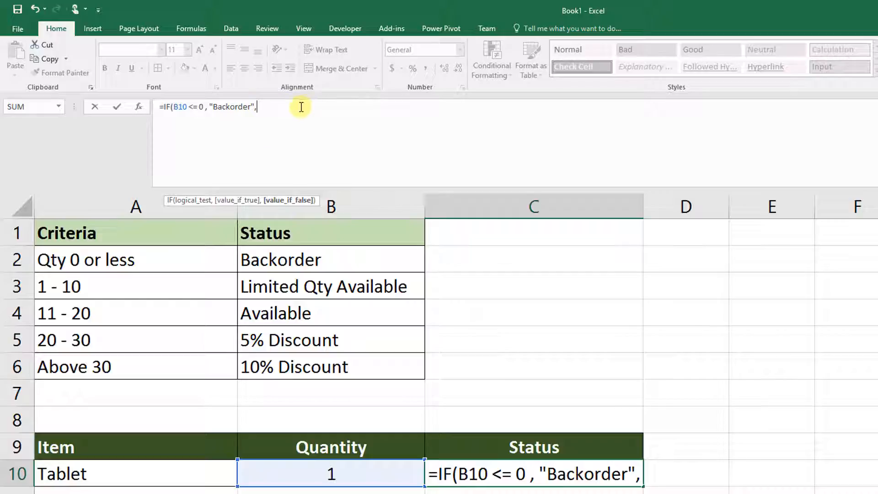
# Step: On a new formula line, nest IF(B10 <= 10, "Limited Qty Available", as the false result
pyautogui.hotkey('alt', 'Return')
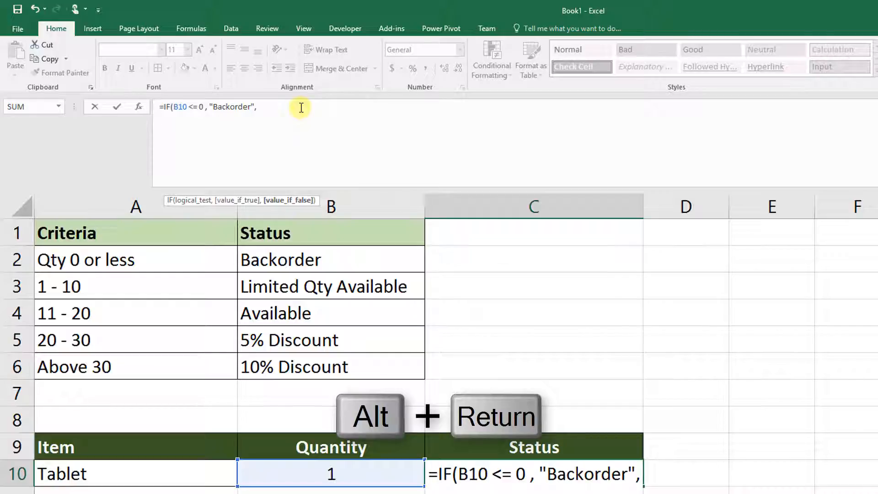
pyautogui.write('IF(')
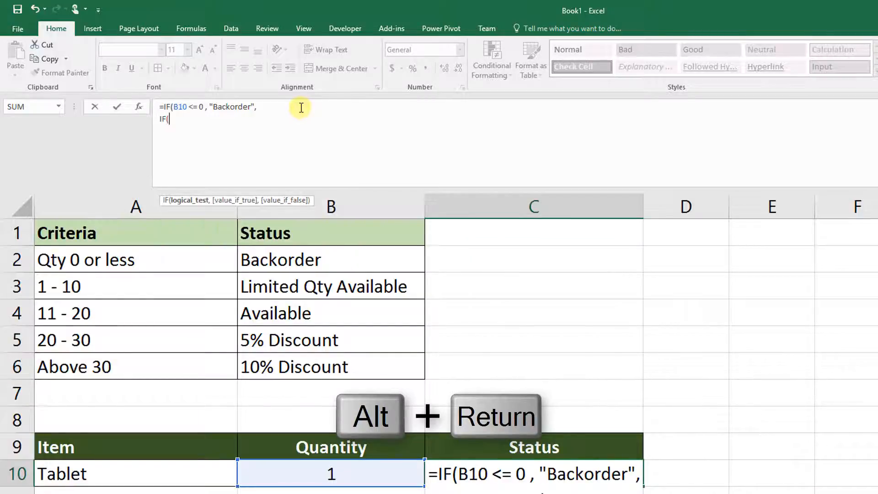
pyautogui.write('B10 <=')
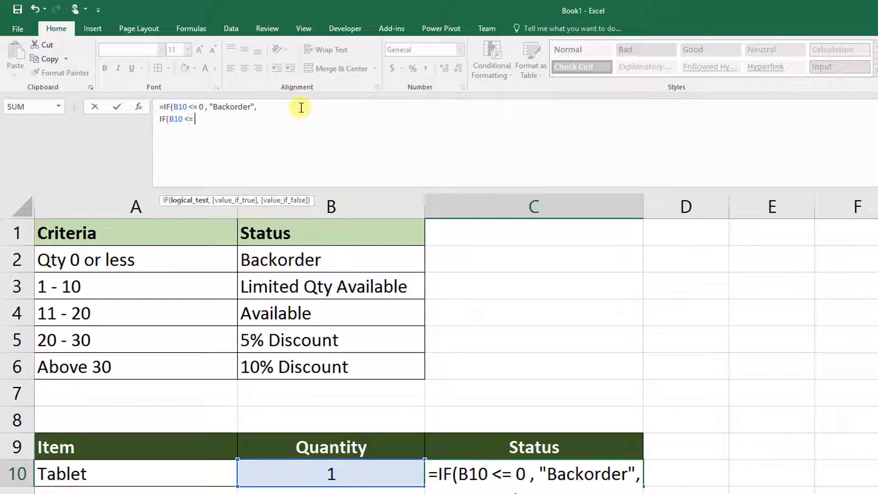
pyautogui.write(' 10,')
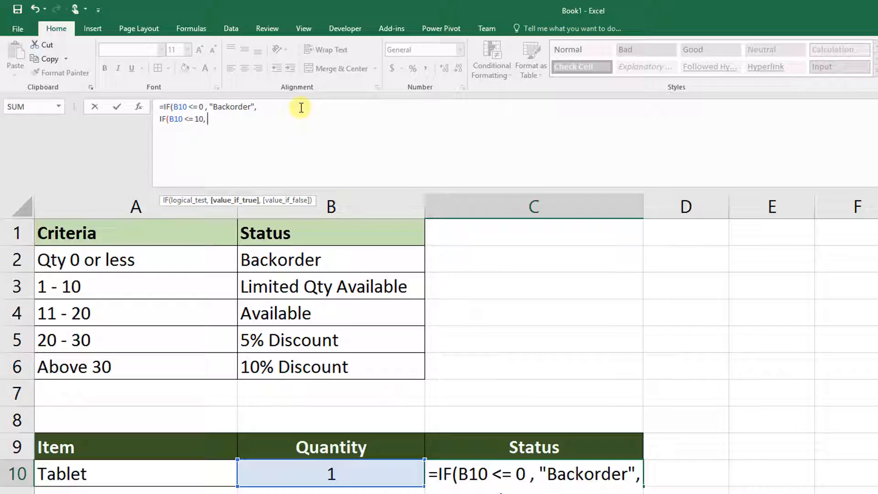
pyautogui.write(' "')
pyautogui.write('L')
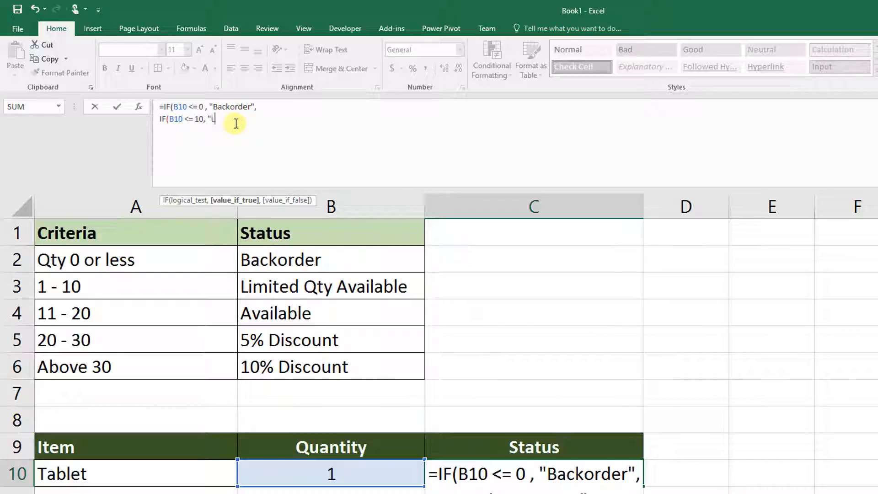
pyautogui.write('imited Qty Available')
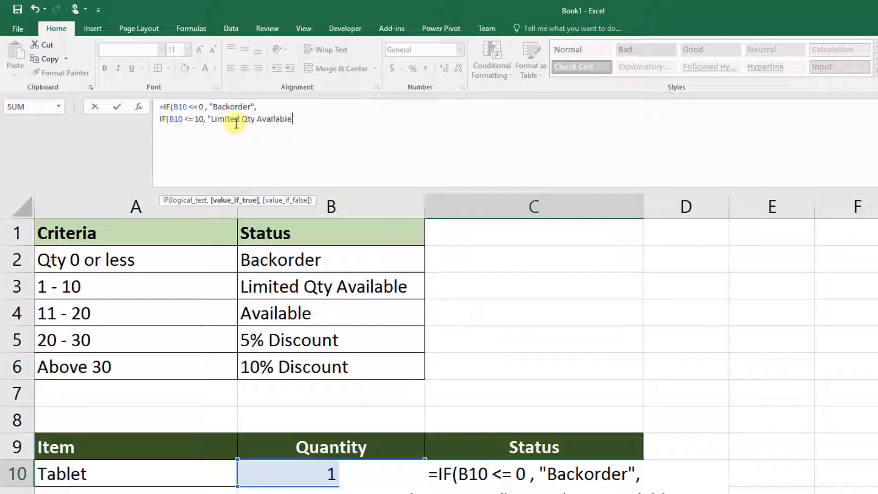
pyautogui.write('",')
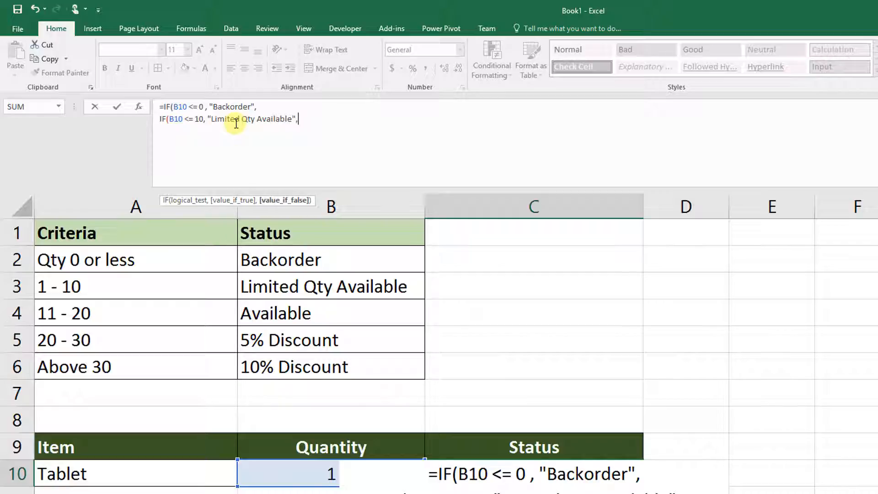
# Step: On a new formula line, nest IF(B10 <= 20, "Available", as the next false result
pyautogui.hotkey('alt', 'Return')
pyautogui.write('If')
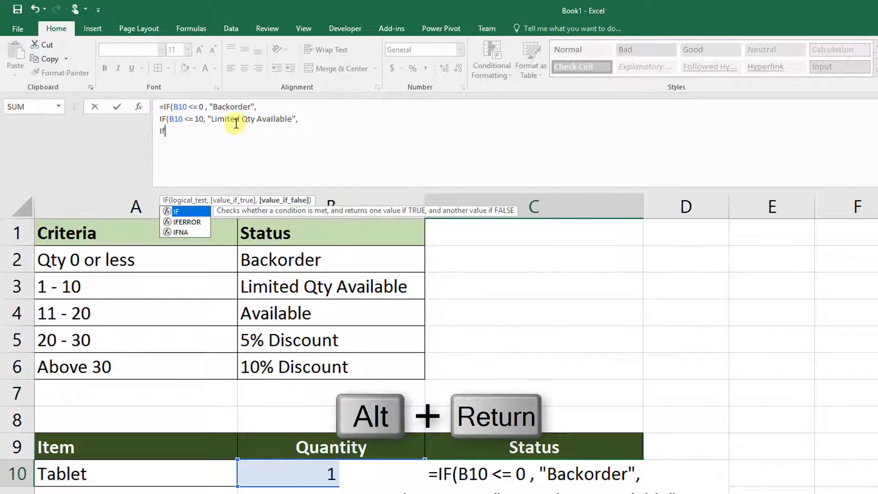
pyautogui.press('BackSpace')
pyautogui.press('BackSpace')
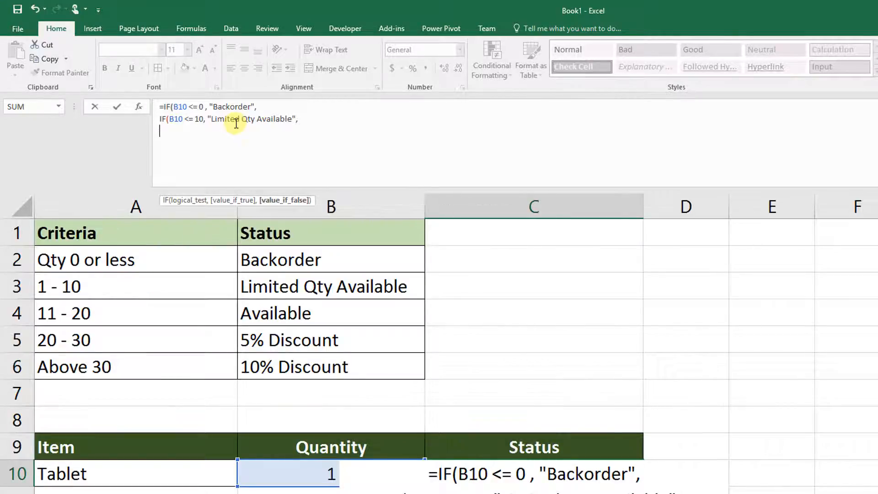
pyautogui.write('IF(B')
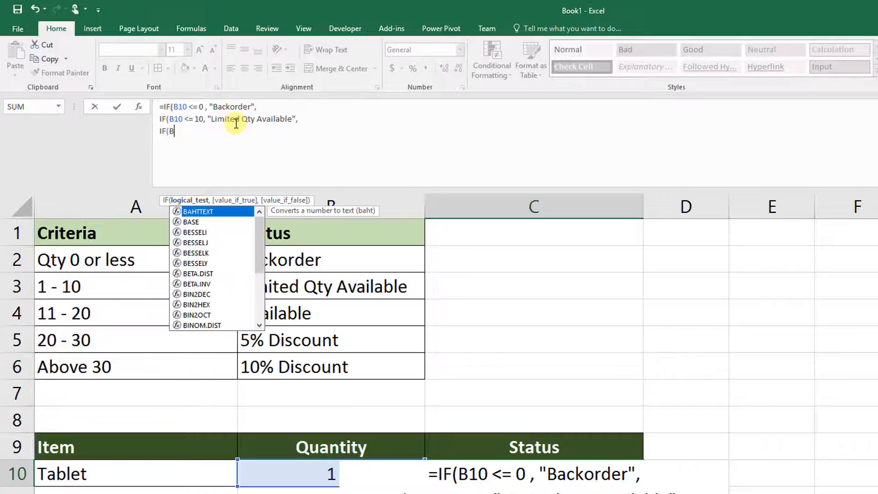
pyautogui.write('10 <=')
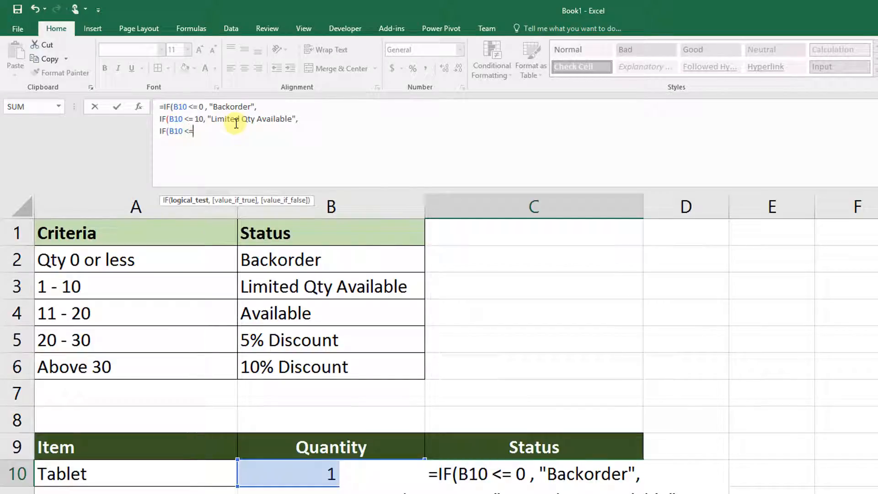
pyautogui.write(' 20,')
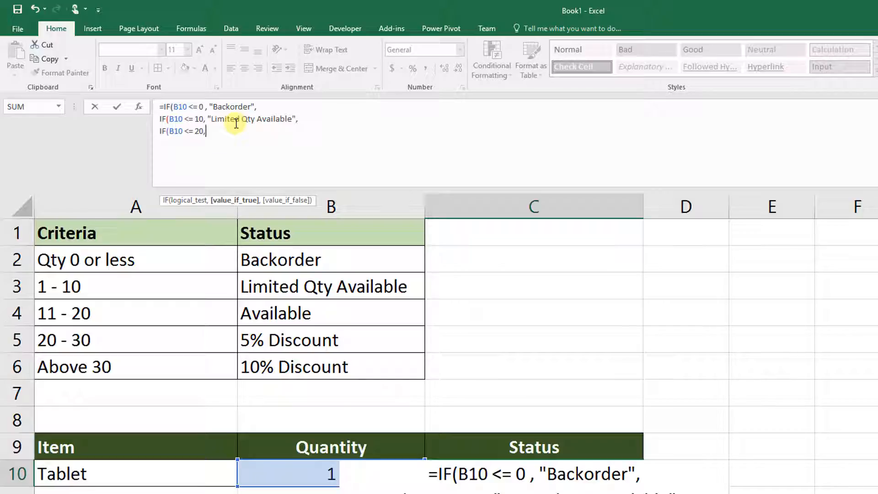
pyautogui.write(' "Available",')
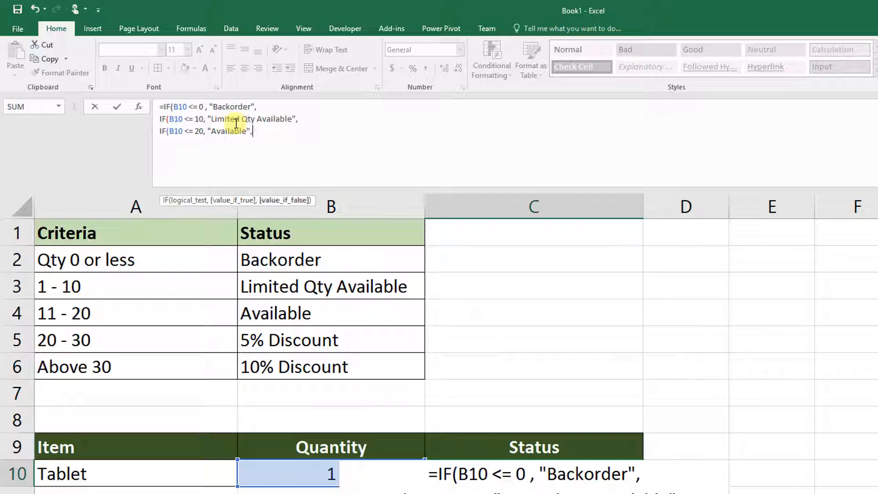
# Step: On a new formula line, nest IF(B10 <= 30, "5% Discount", as the next false result
pyautogui.hotkey('alt', 'Return')
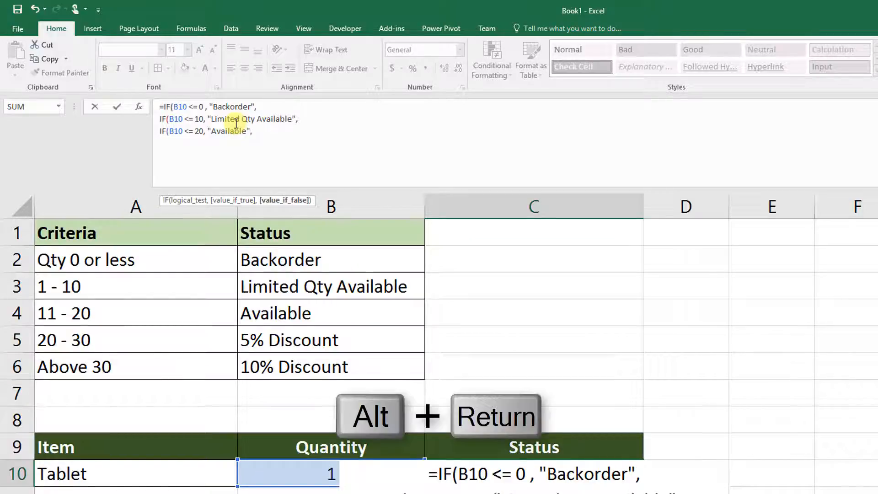
pyautogui.write('If(B')
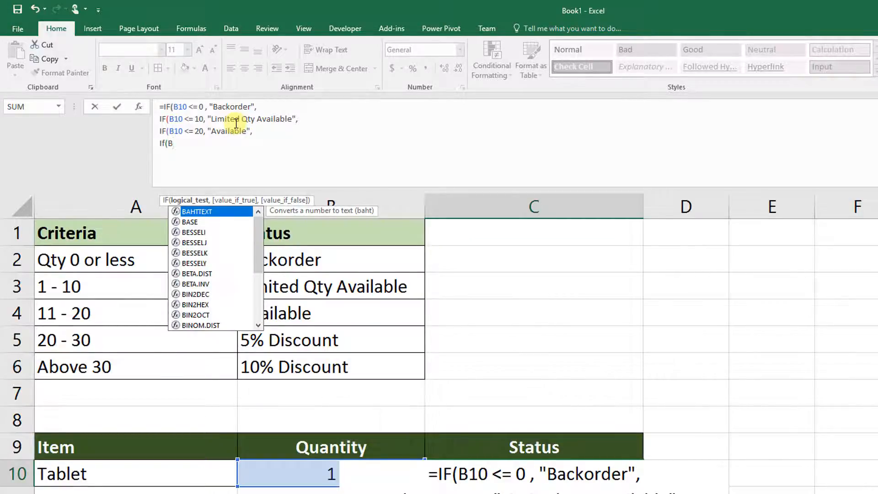
pyautogui.press('BackSpace')
pyautogui.press('BackSpace')
pyautogui.press('BackSpace')
pyautogui.press('BackSpace')
pyautogui.write('IF')
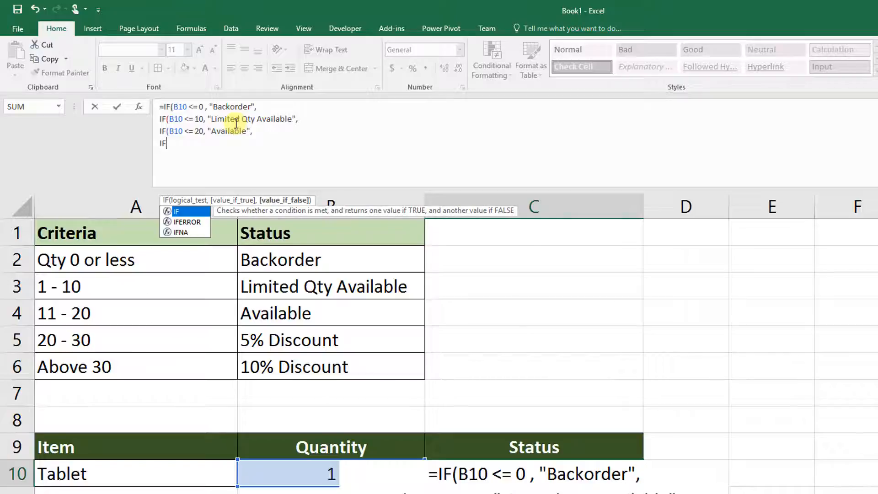
pyautogui.write('(B1')
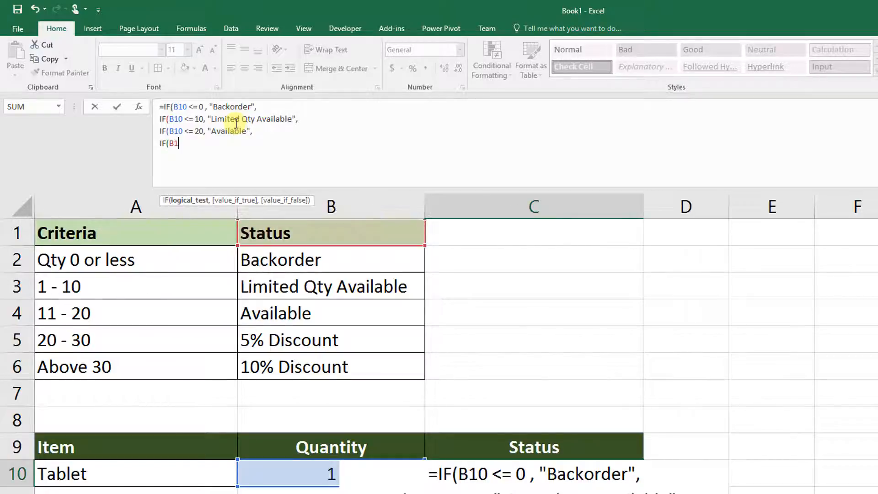
pyautogui.write('0 <')
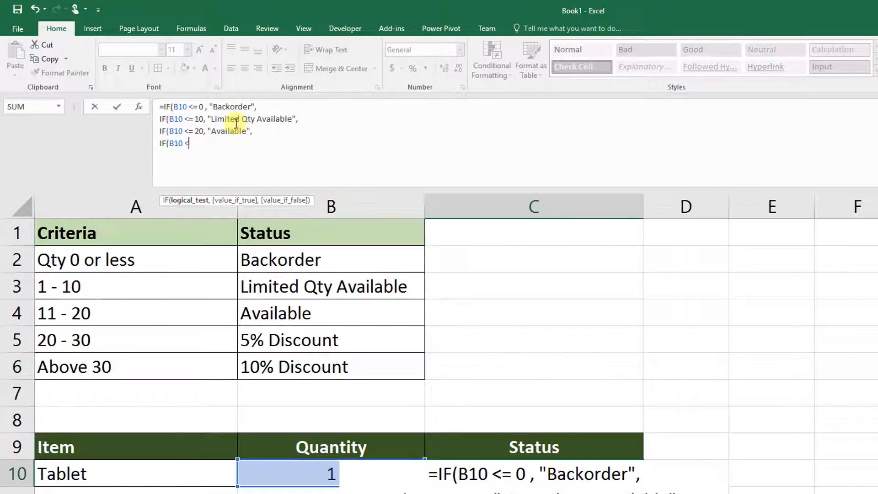
pyautogui.write('=')
pyautogui.press('BackSpace')
pyautogui.write(', "')
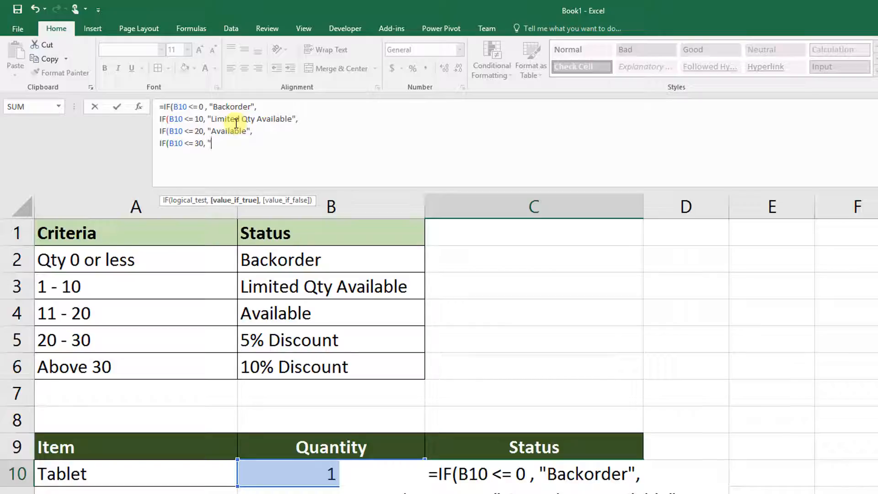
pyautogui.write('5% Discount",')
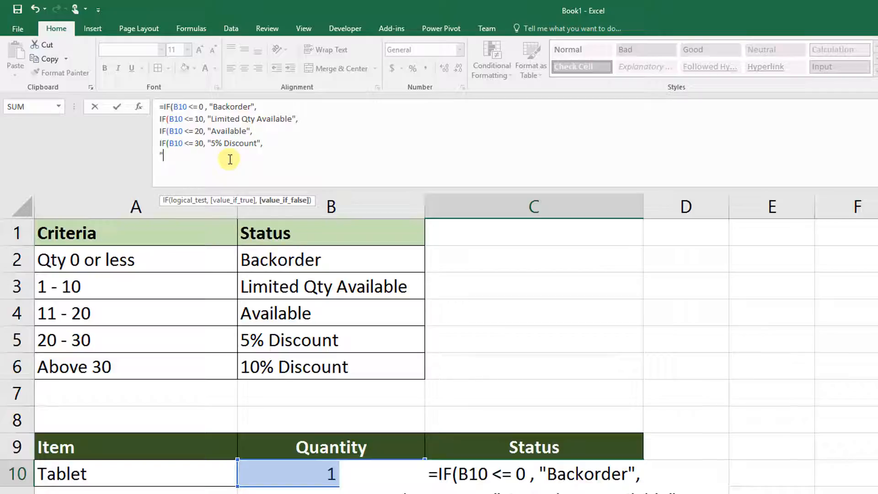
# Step: On a final line, add "10% Discount" as the last false result, close all four IF functions and confirm the formula
pyautogui.write('10% Discount')
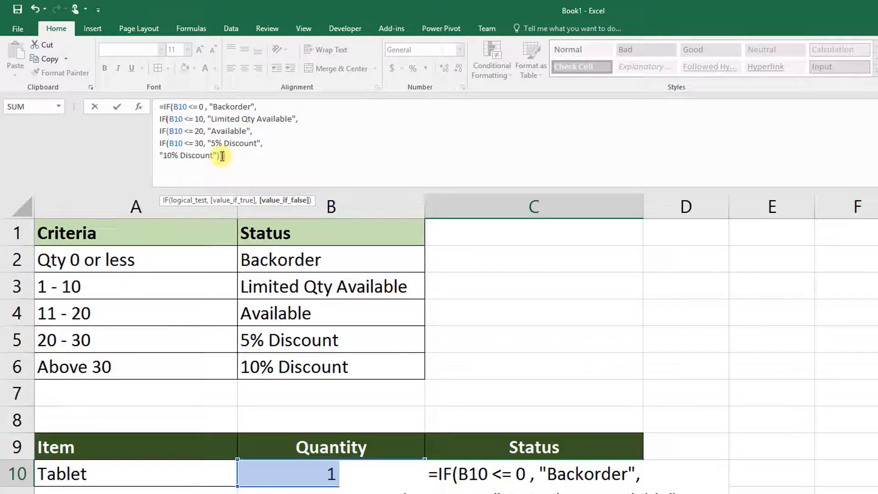
pyautogui.write(')')
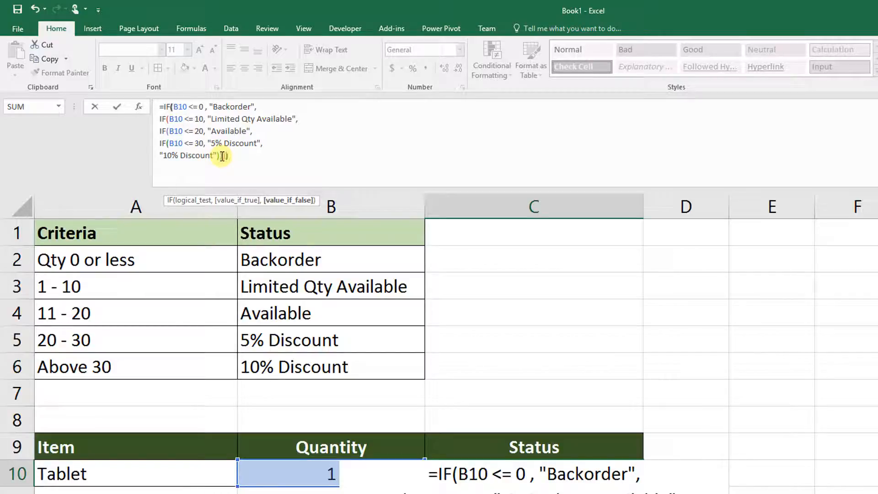
pyautogui.write(')')
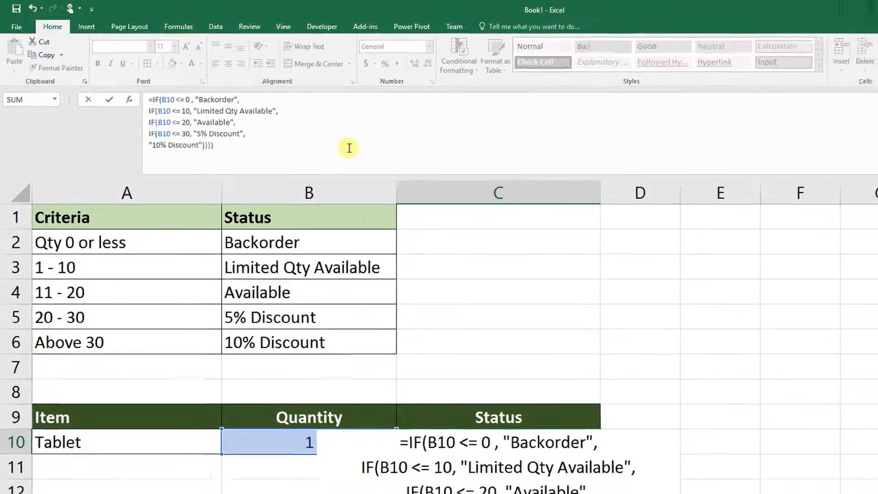
pyautogui.press('Return')
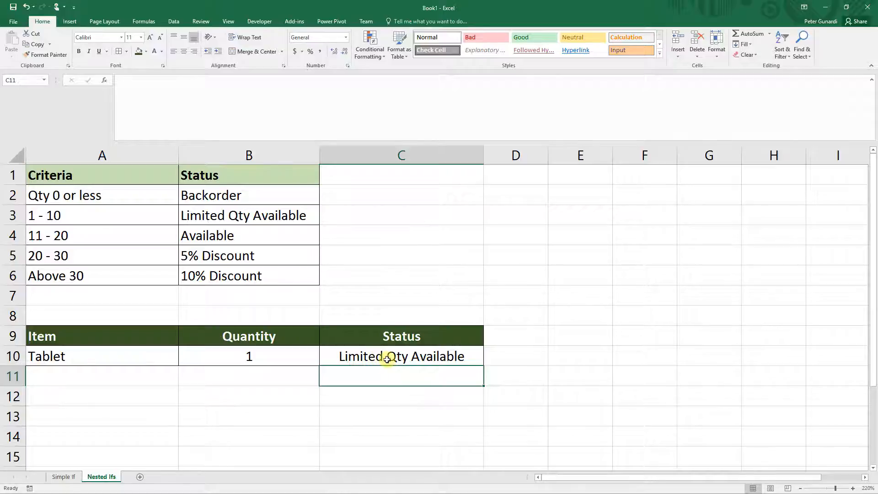
# Step: Test the formula by entering Tablet quantities of 0 and 20
pyautogui.click(250, 357)
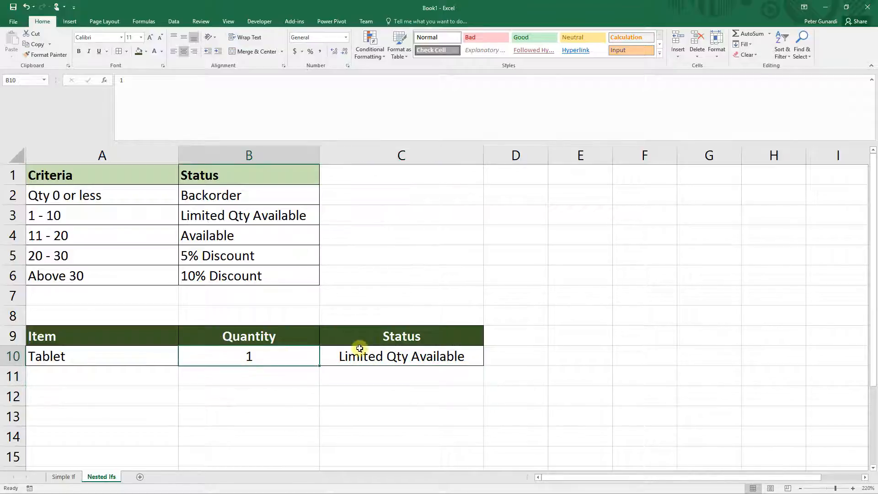
pyautogui.write('0')
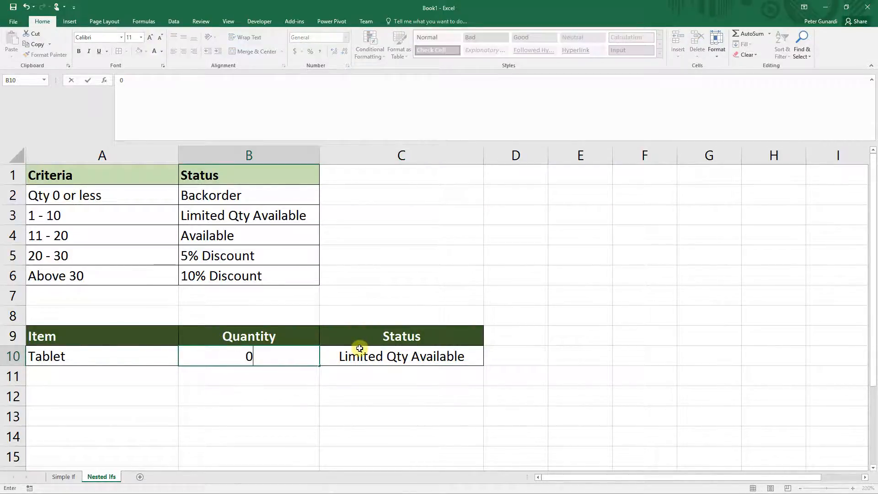
pyautogui.press('Return')
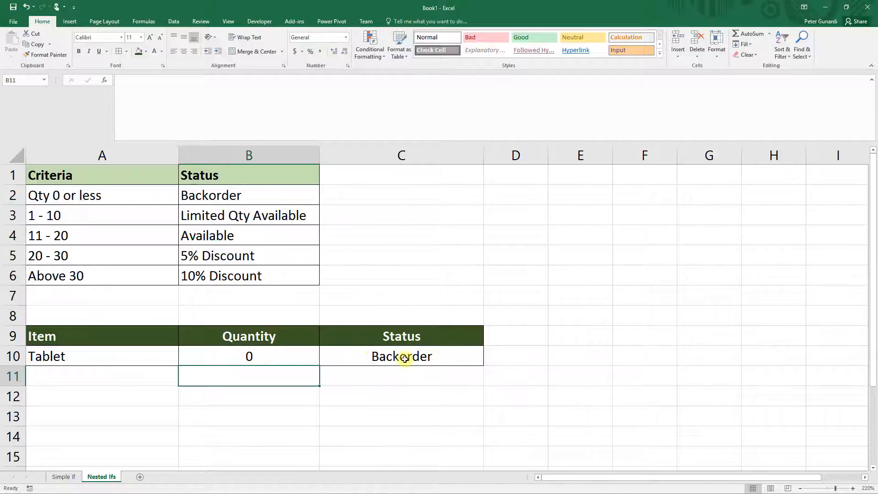
pyautogui.click(280, 354)
pyautogui.write('20')
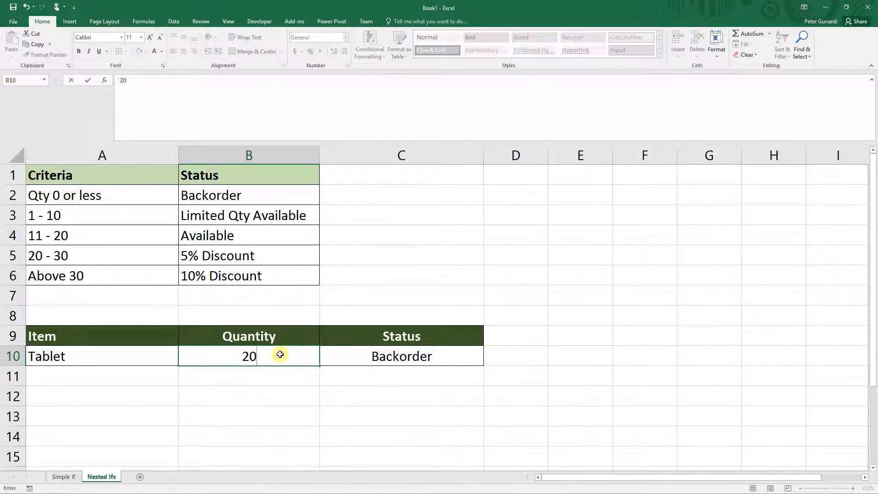
pyautogui.press('Return')
# Step: Set the Tablet quantity to 35 to test the top criteria band
pyautogui.click(280, 355)
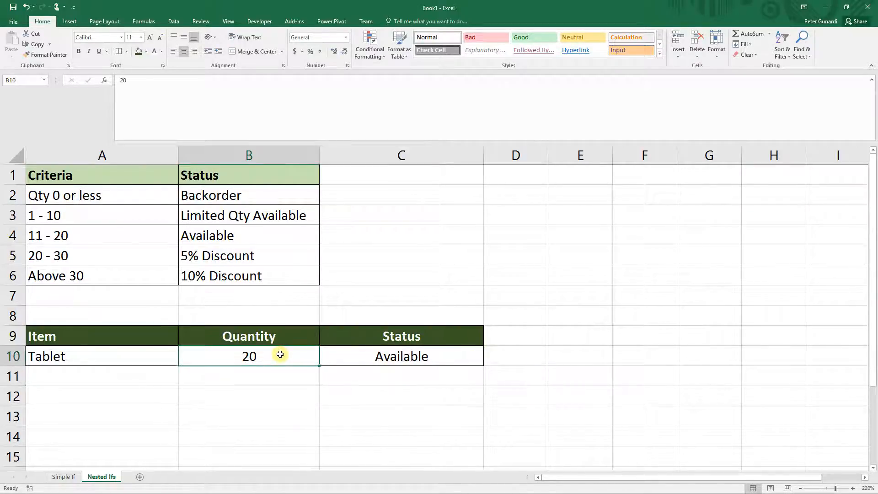
pyautogui.write('35')
pyautogui.press('Return')
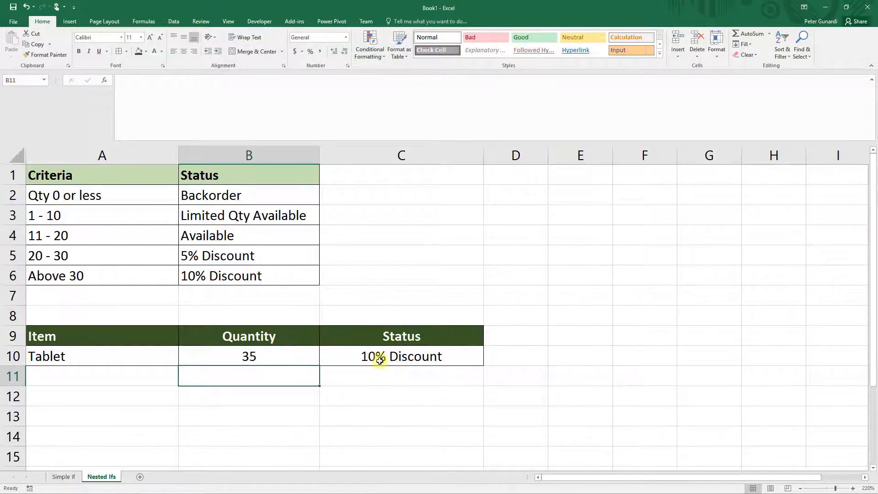
# Step: Set the Tablet quantity to 25 and compare the 20 - 30 criteria row with the Status formula
pyautogui.click(288, 357)
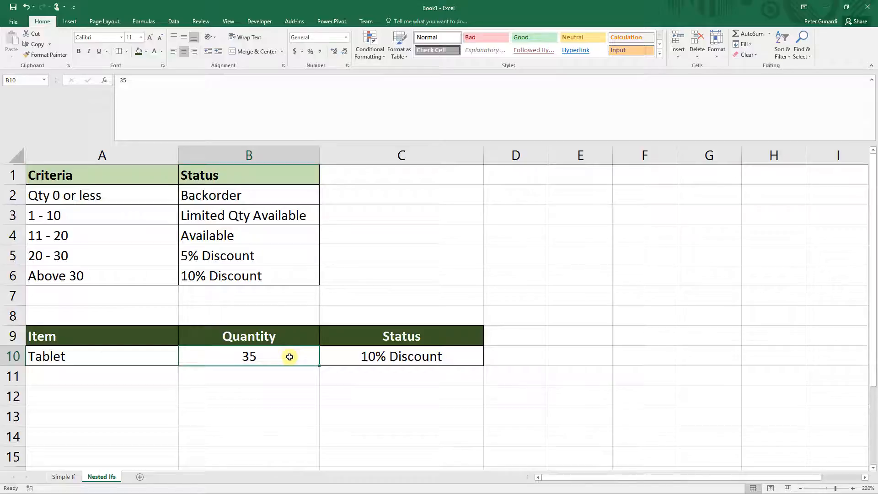
pyautogui.write('25')
pyautogui.press('Return')
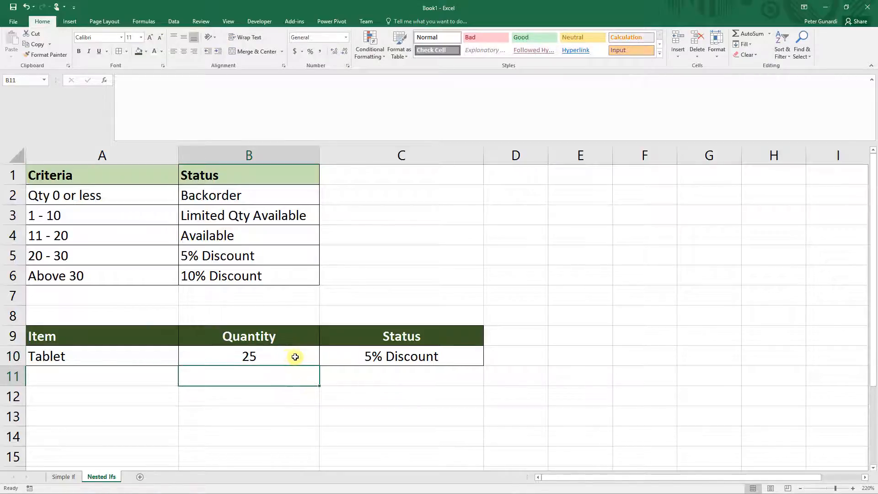
pyautogui.moveTo(142, 257); pyautogui.dragTo(204, 255)
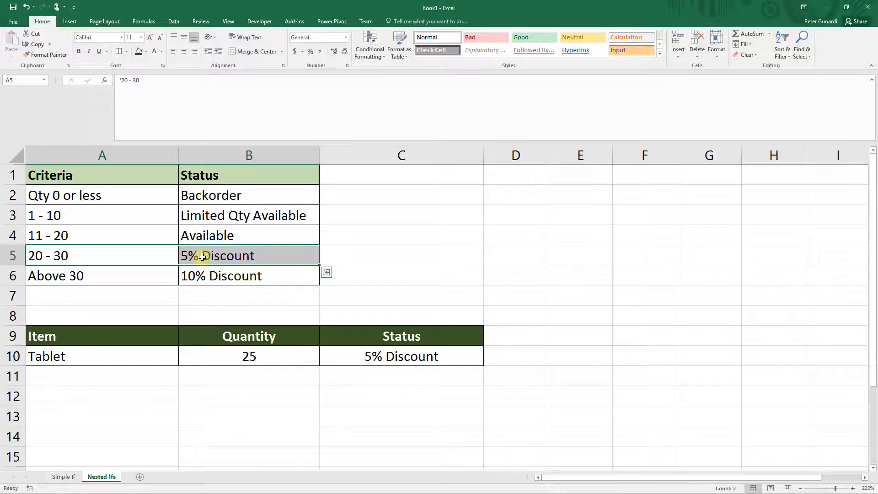
pyautogui.click(349, 360)
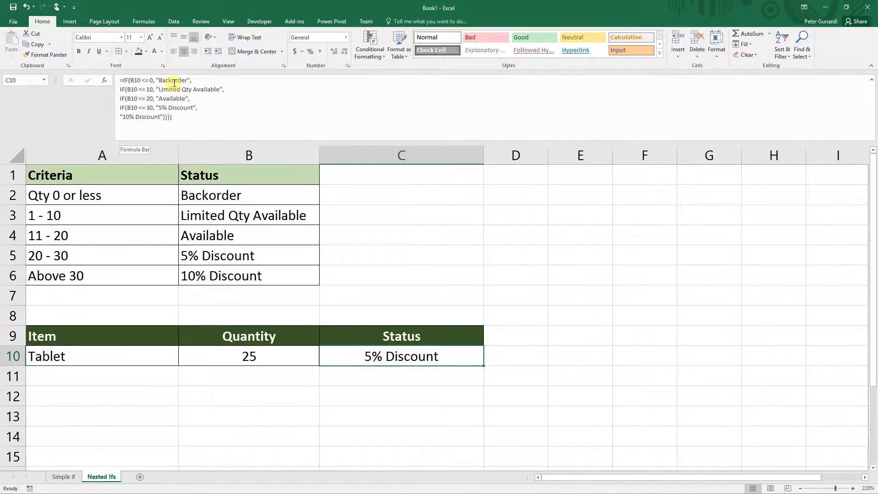
# Step: Set the Tablet quantity to 5 and select the Status cell to review its formula
pyautogui.click(264, 357)
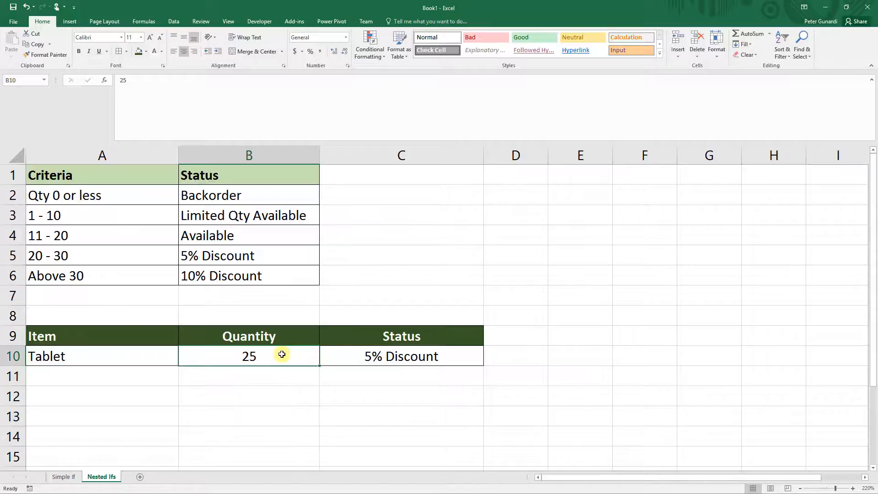
pyautogui.write('5')
pyautogui.press('Return')
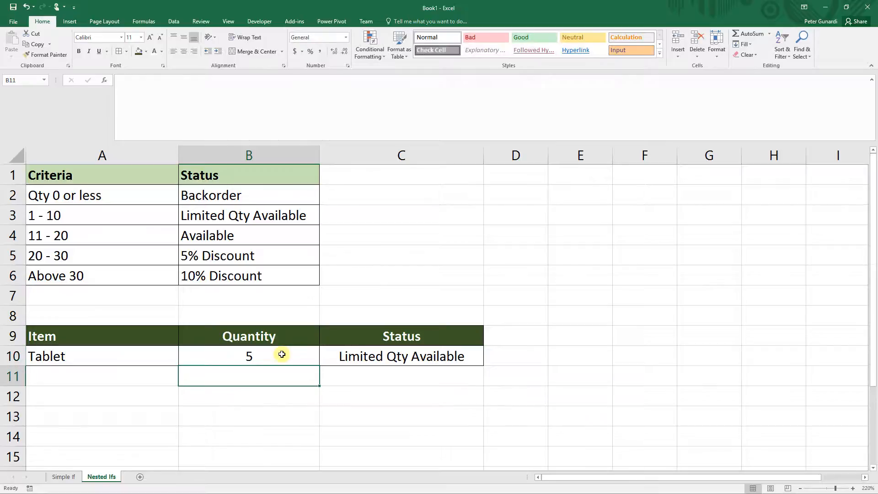
pyautogui.click(324, 363)
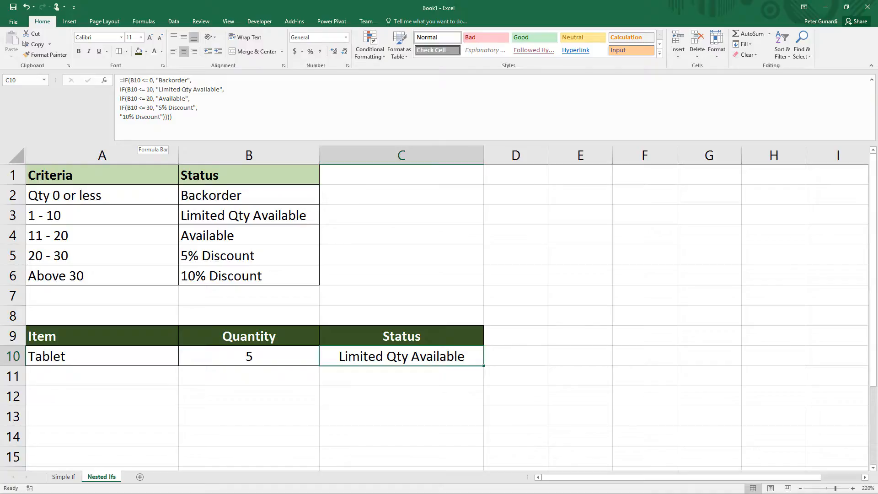
# Step: Set the Tablet quantity to 25, keeping the quantity cell selected
pyautogui.click(276, 356)
pyautogui.write('25')
pyautogui.hotkey('ctrl', 'Return')
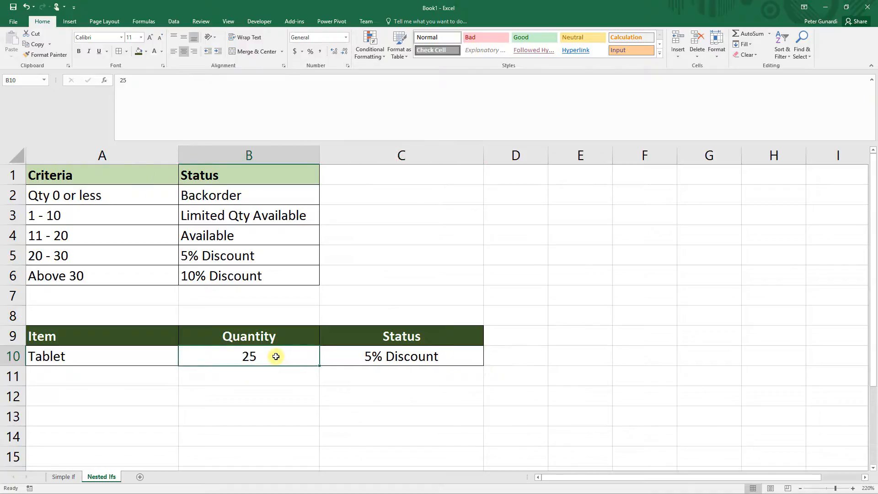